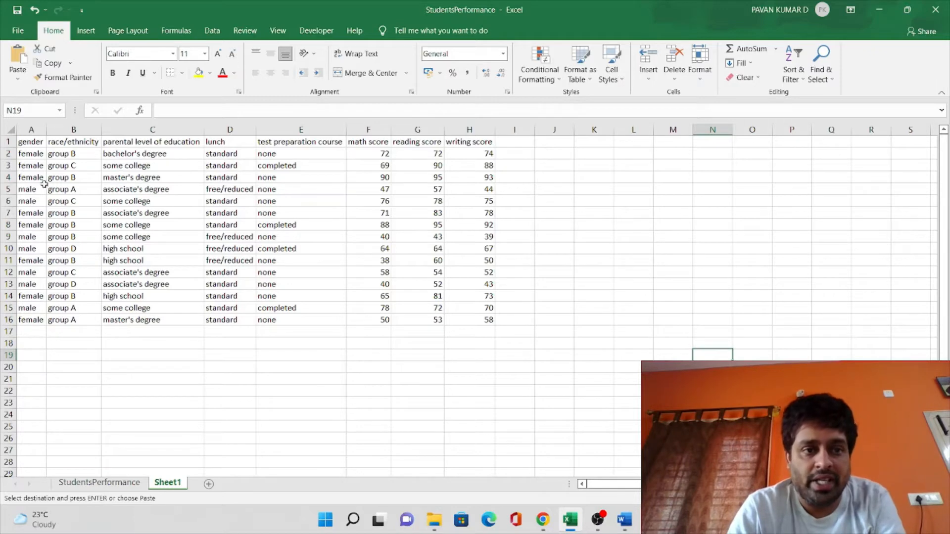
Examine the column headers in row 1, from gender through writing score, and the student records below them
left_click(32, 142)
left_click(69, 143)
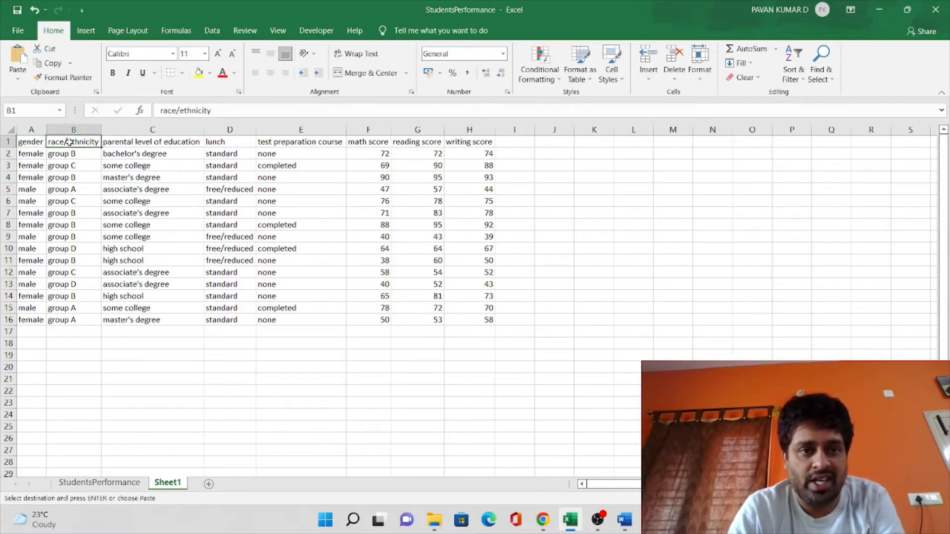
left_click(143, 142)
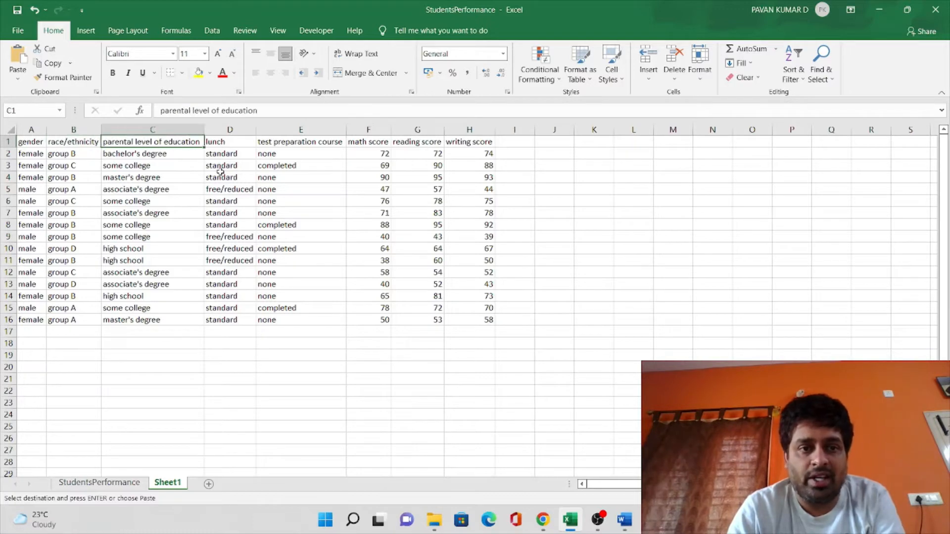
left_click(225, 141)
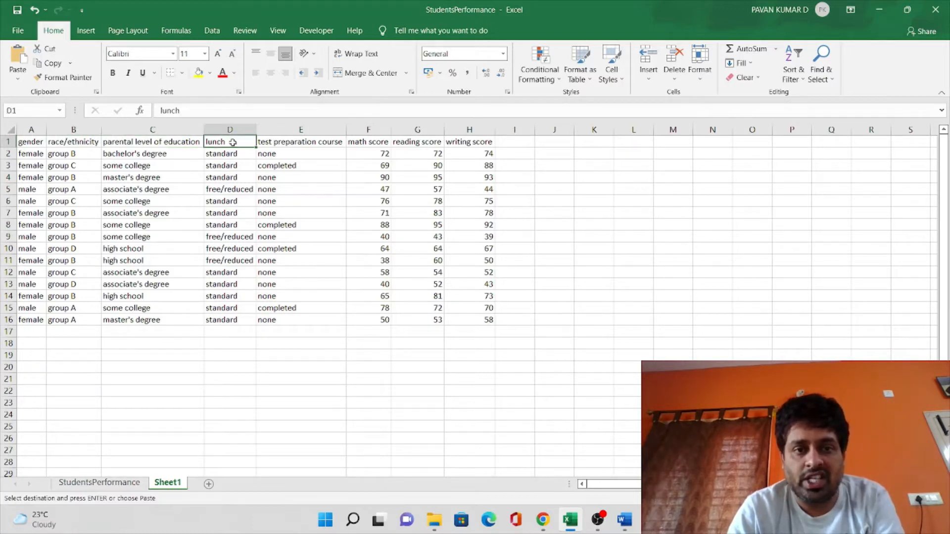
left_click(275, 143)
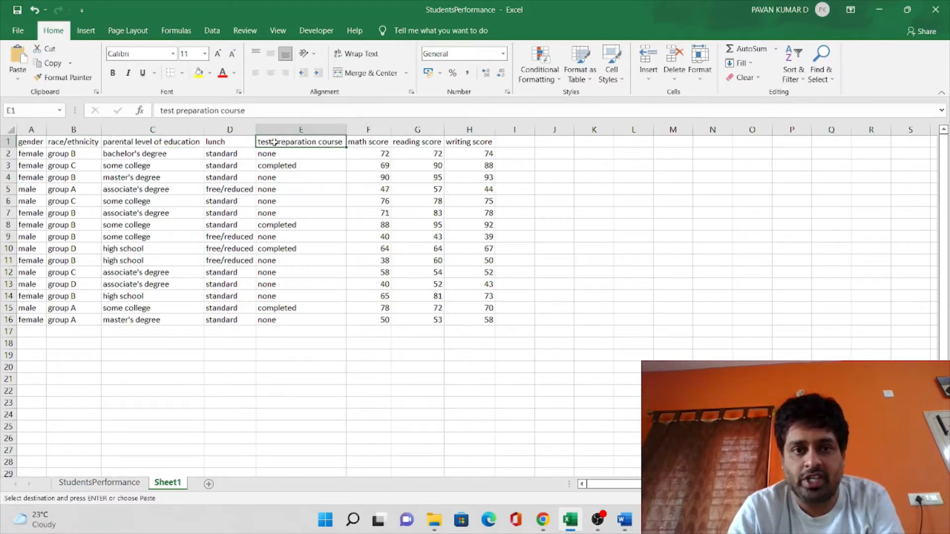
left_click(370, 145)
left_click(396, 143)
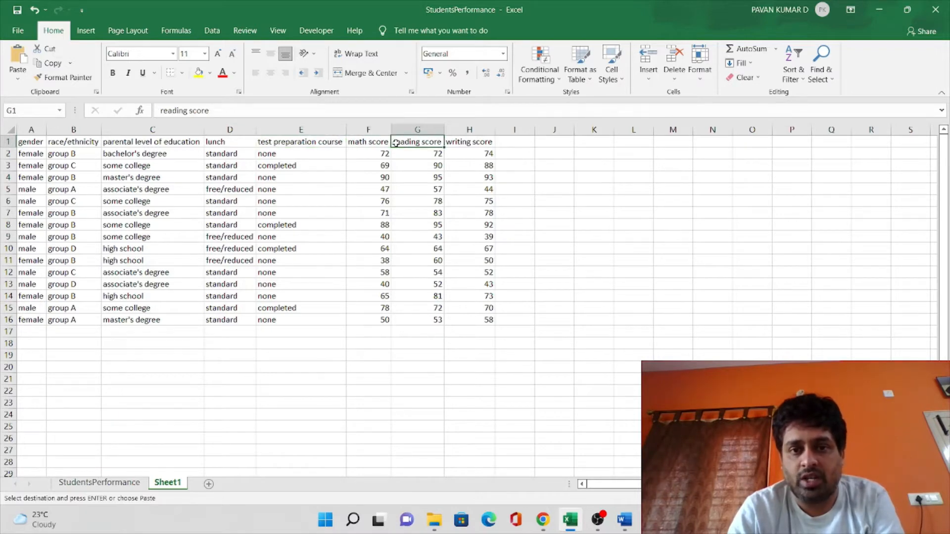
left_click(378, 208)
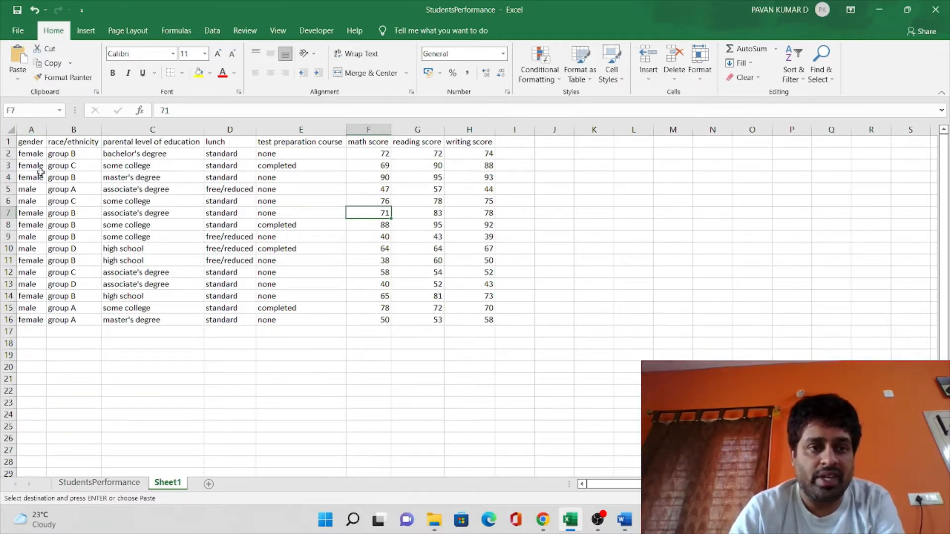
left_click_drag(33, 143, 471, 147)
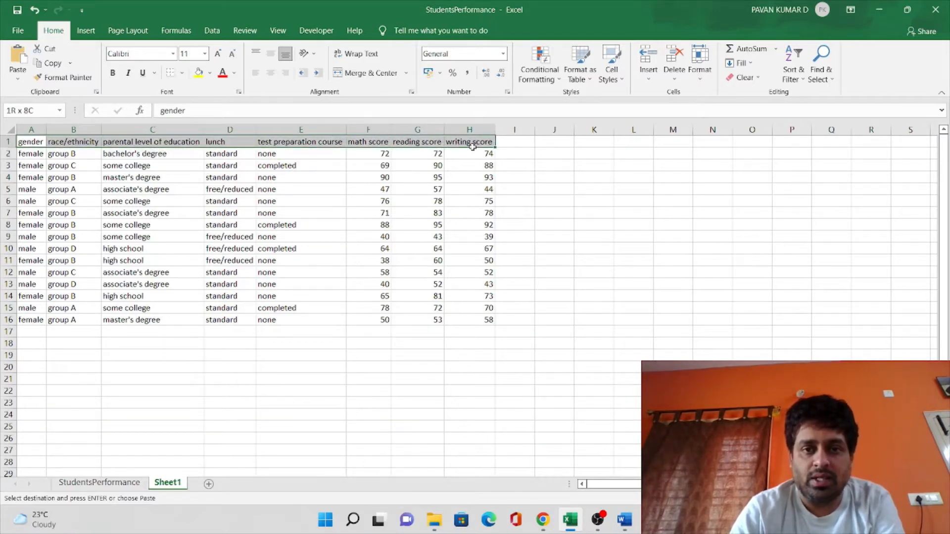
left_click(148, 229)
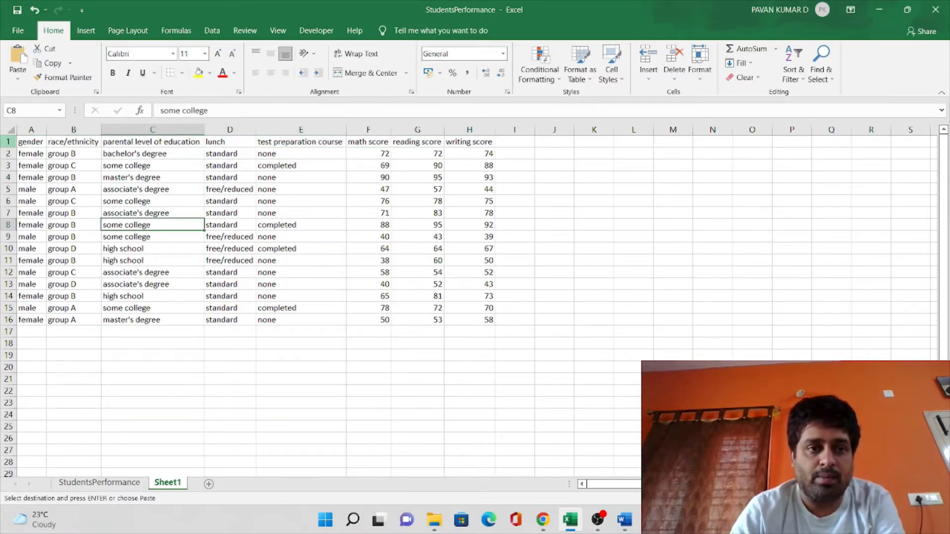
Fill the gender header cell with yellow and the race/ethnicity header cell with light blue
left_click(32, 143)
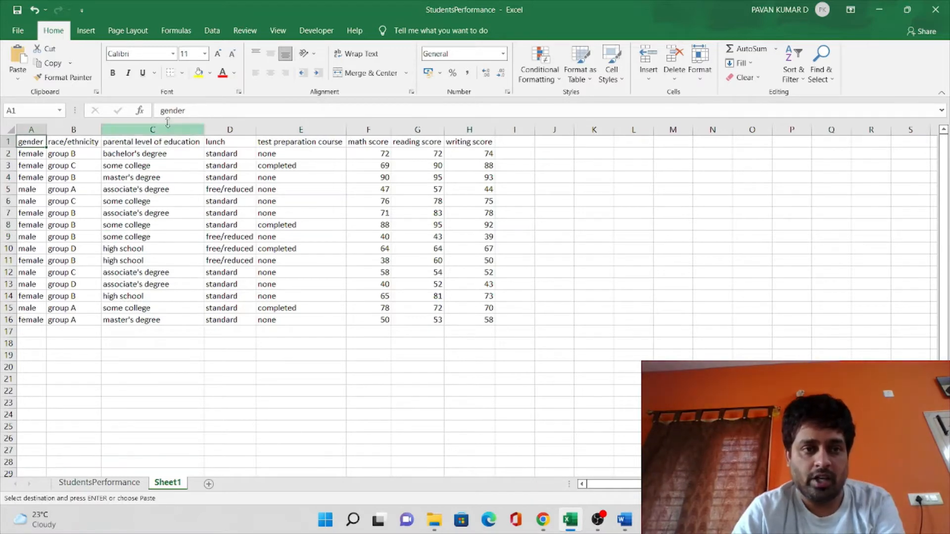
left_click(198, 74)
left_click(74, 143)
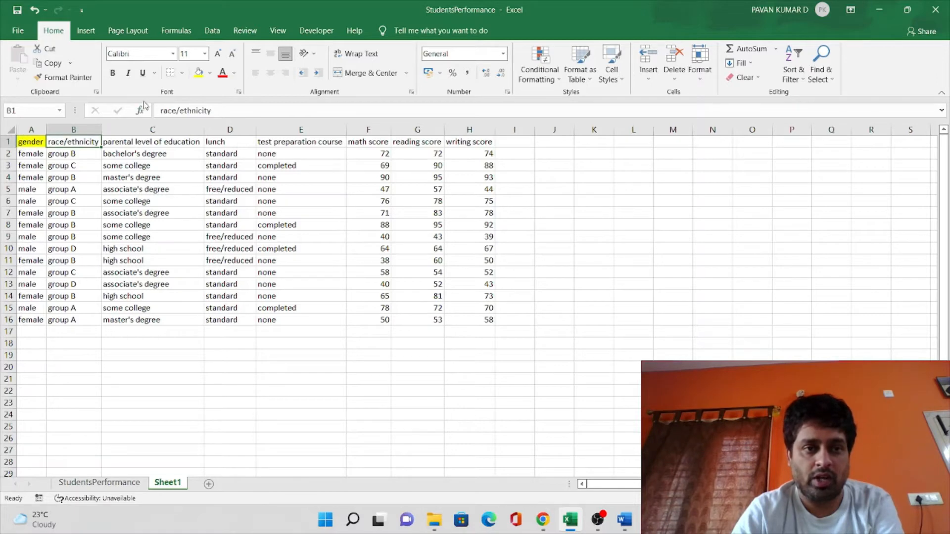
left_click(210, 74)
left_click(240, 124)
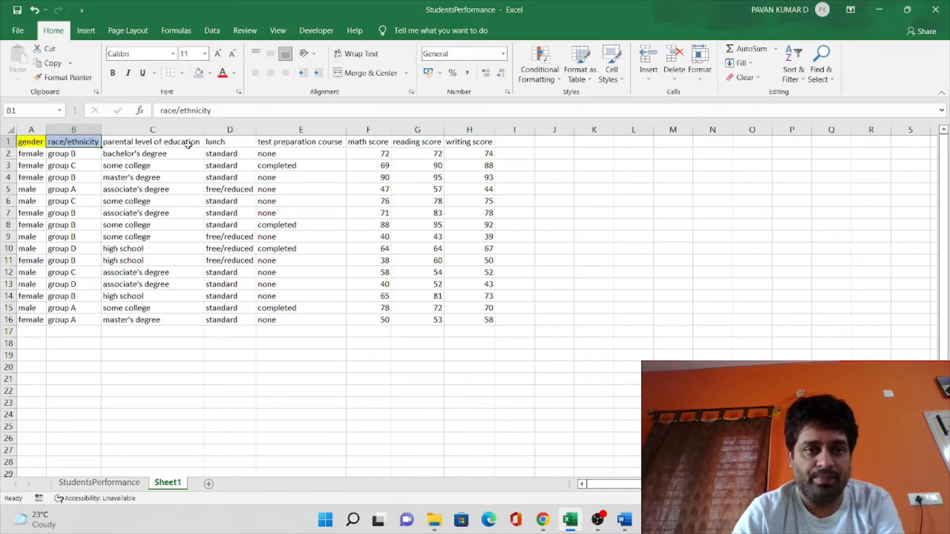
Review the remaining headers from parental level of education to writing score, and the border options available for the range A1:H16
left_click(188, 143)
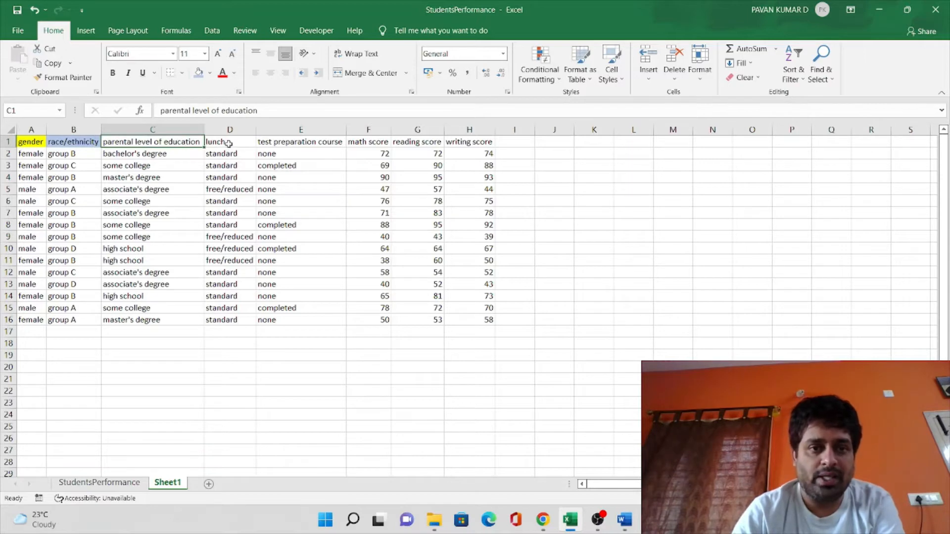
left_click(228, 144)
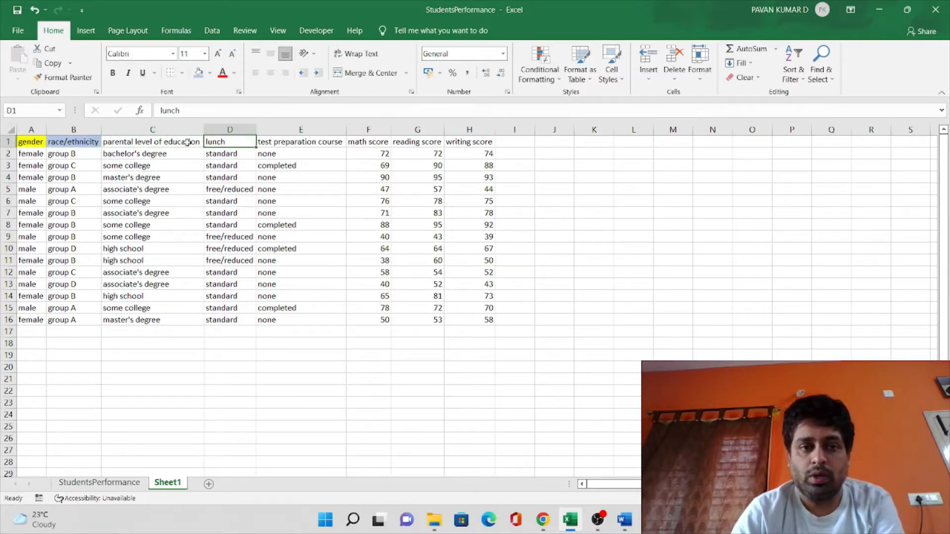
left_click(270, 143)
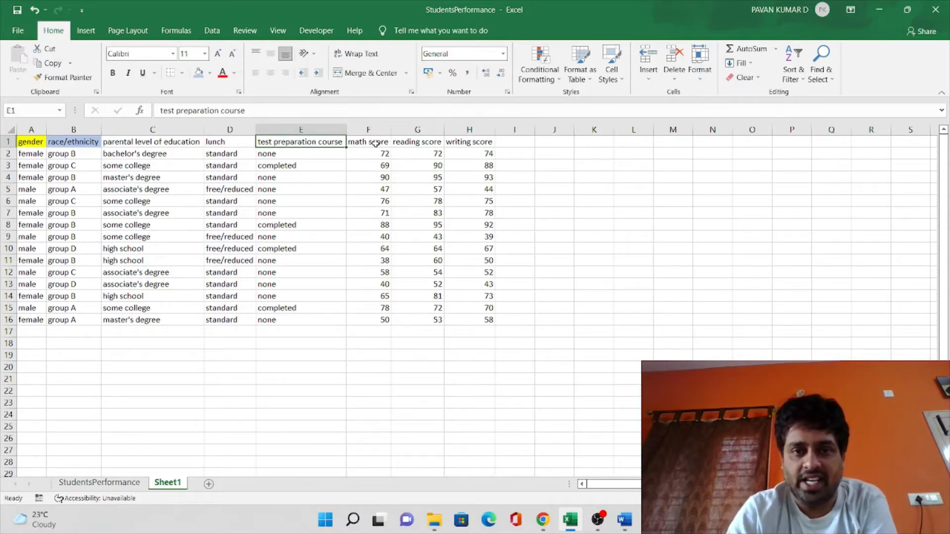
left_click(376, 143)
left_click(410, 143)
left_click(457, 143)
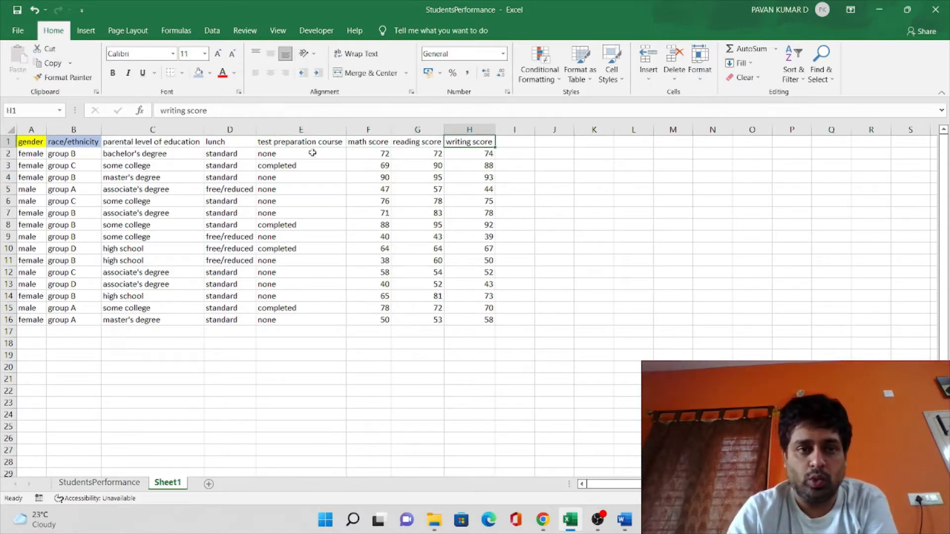
left_click_drag(30, 143, 471, 319)
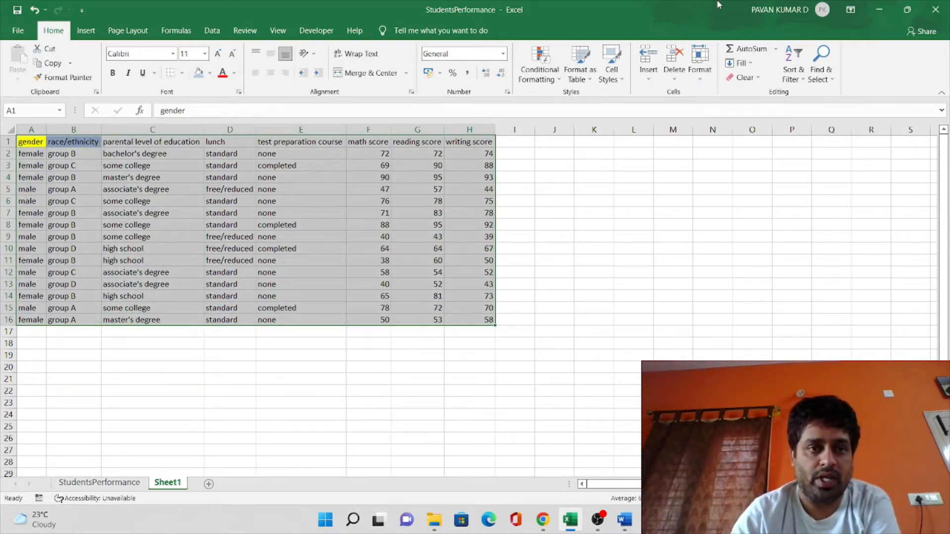
left_click(182, 73)
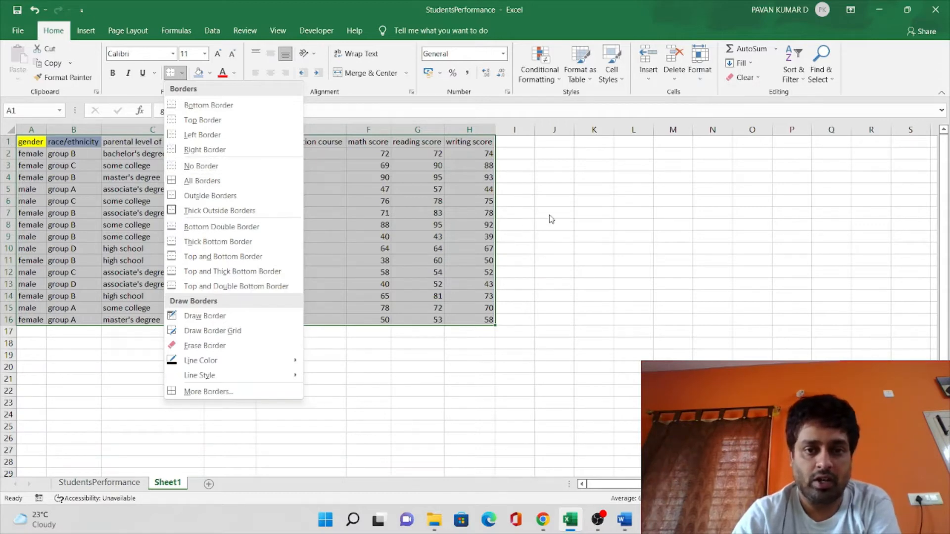
left_click(565, 217)
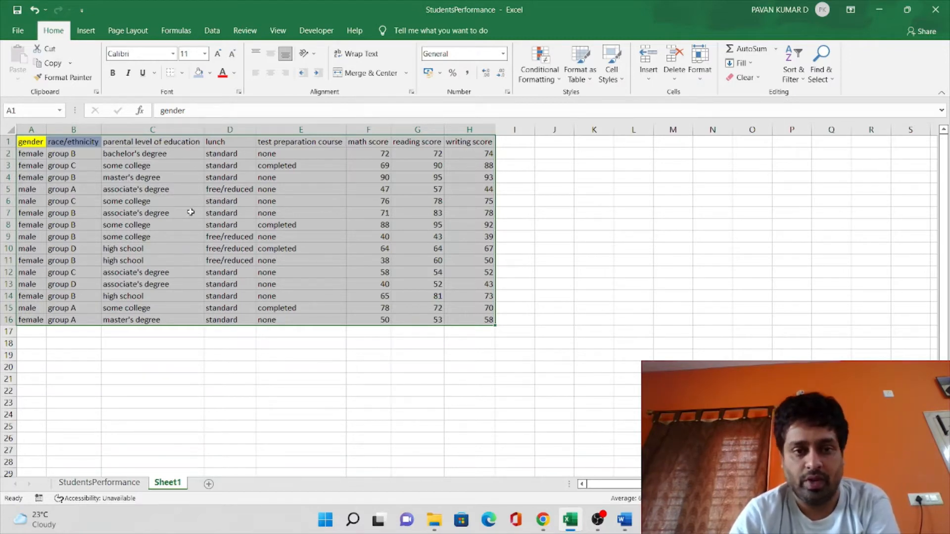
left_click(316, 357)
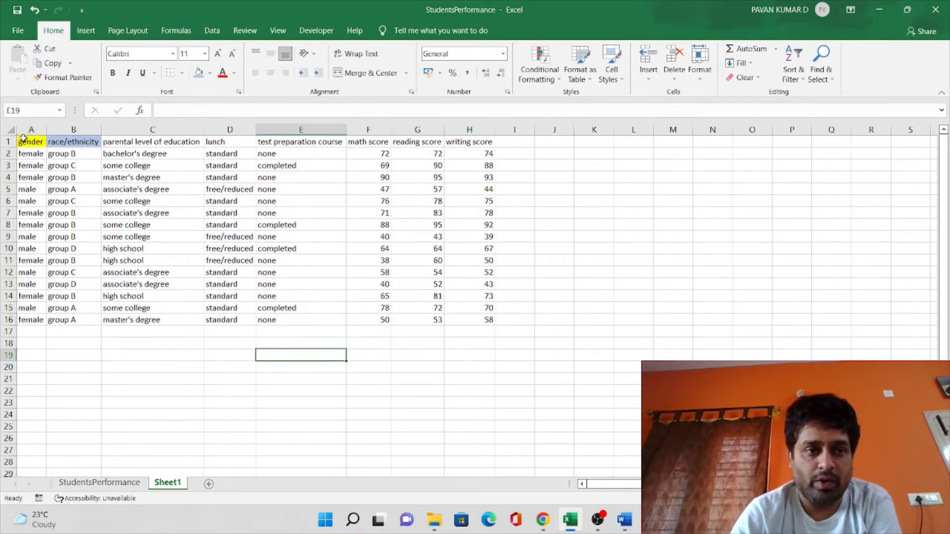
Apply the Classic 3 AutoFormat to the whole student data range A1:H16
left_click_drag(24, 141, 420, 324)
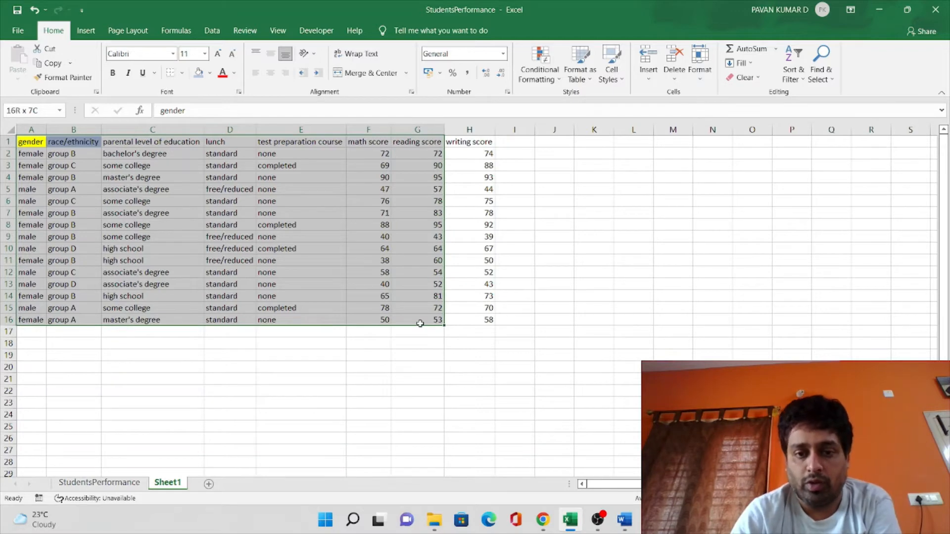
left_click_drag(420, 323, 448, 324)
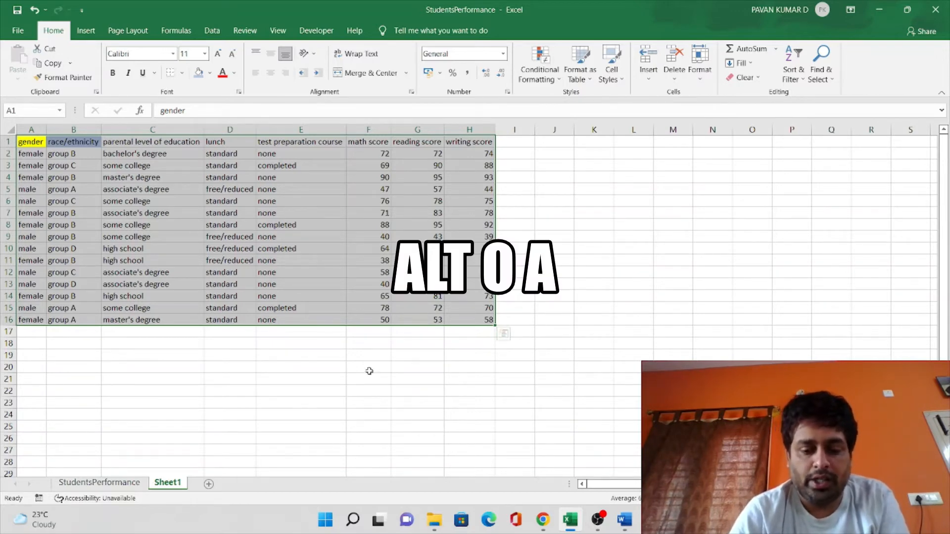
key("alt")
key("o")
key("a")
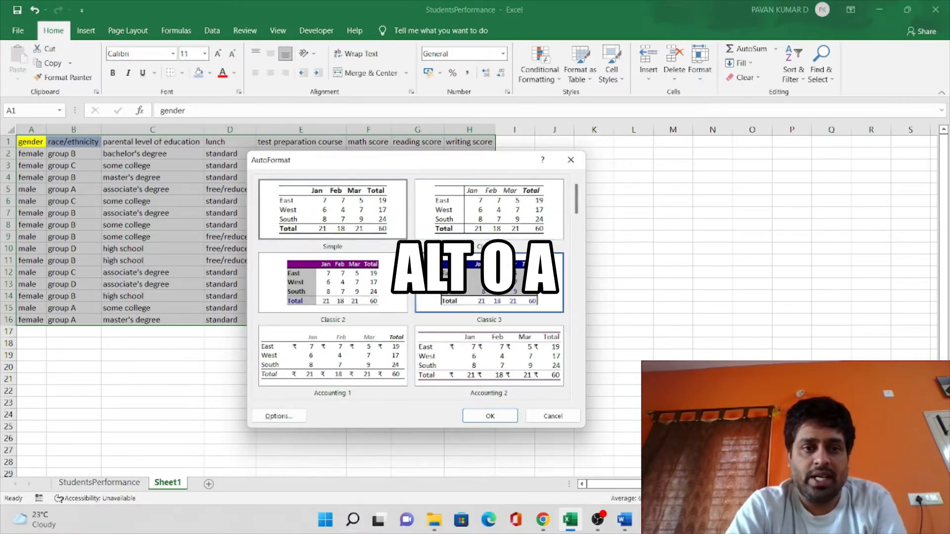
left_click(477, 243)
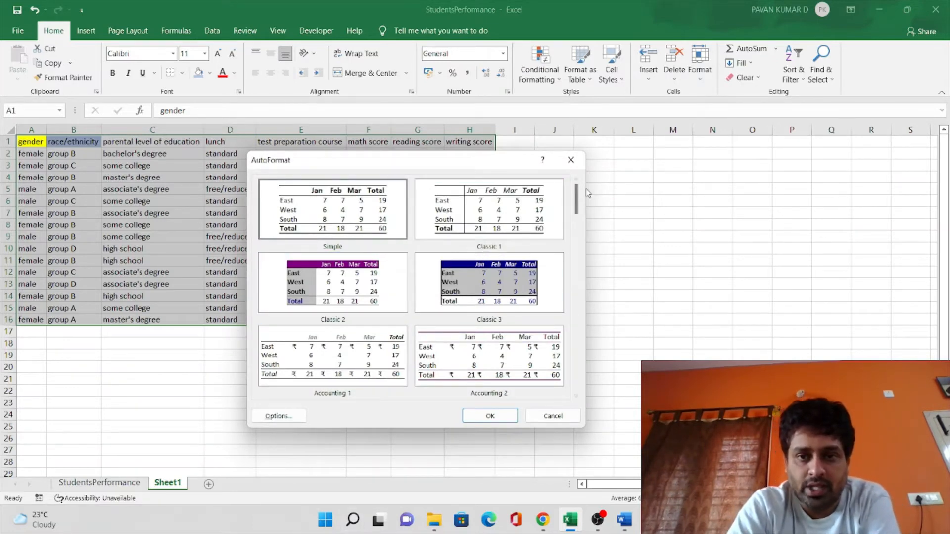
left_click_drag(580, 200, 578, 236)
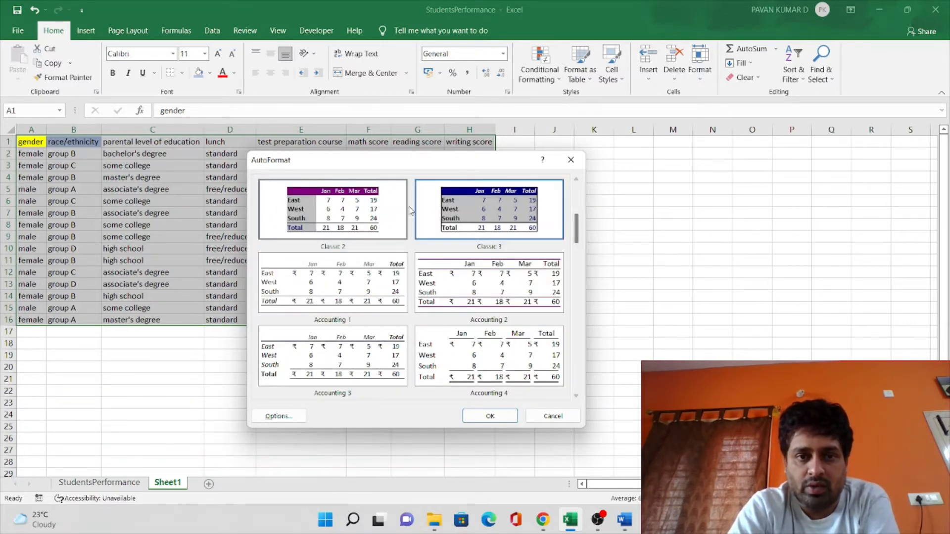
left_click(466, 214)
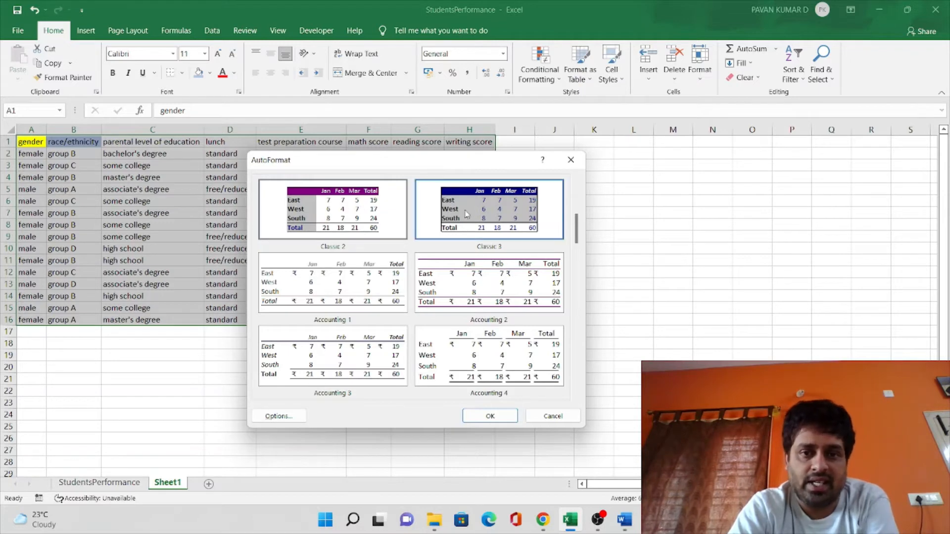
left_click_drag(576, 232, 554, 213)
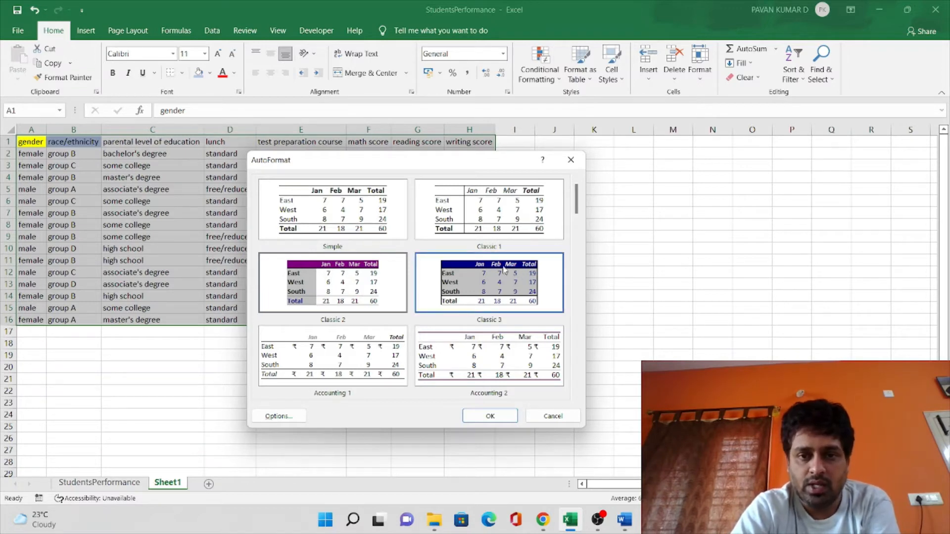
left_click(484, 286)
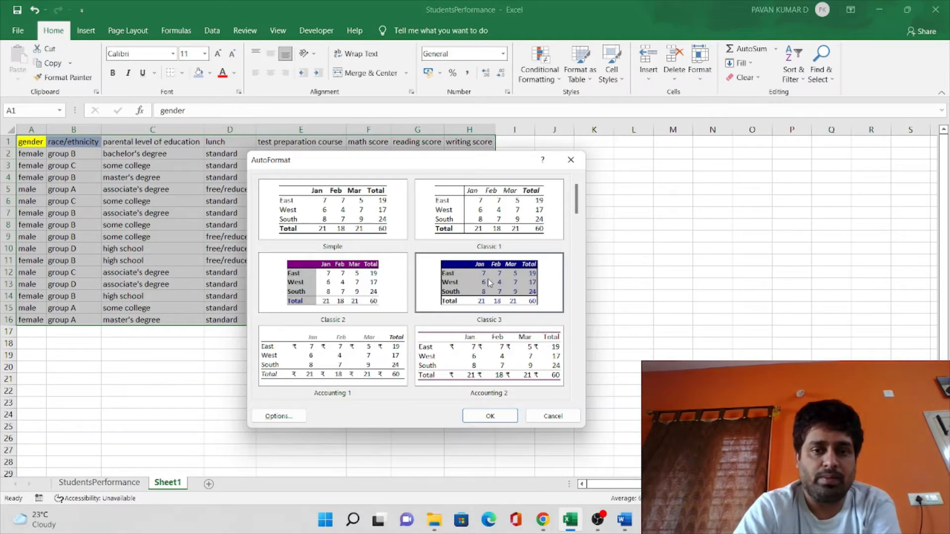
left_click(490, 416)
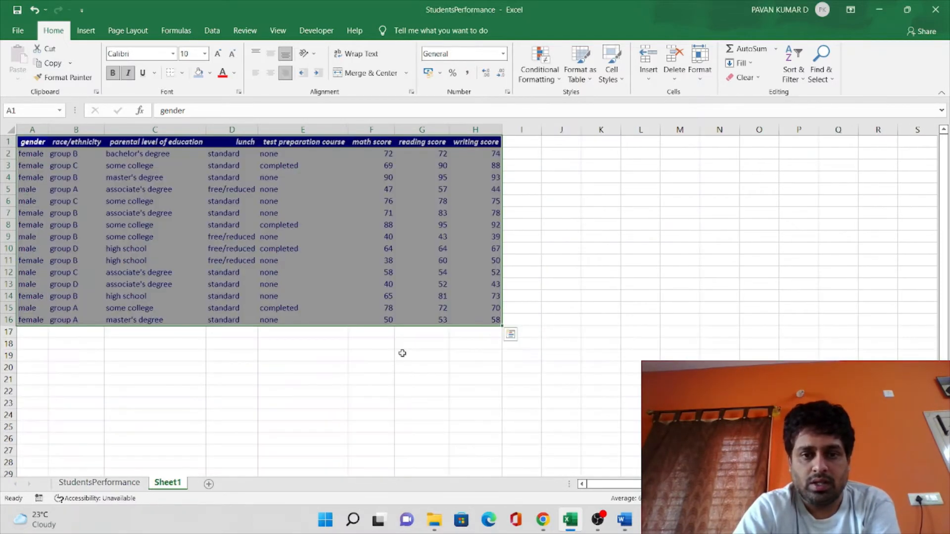
left_click(372, 365)
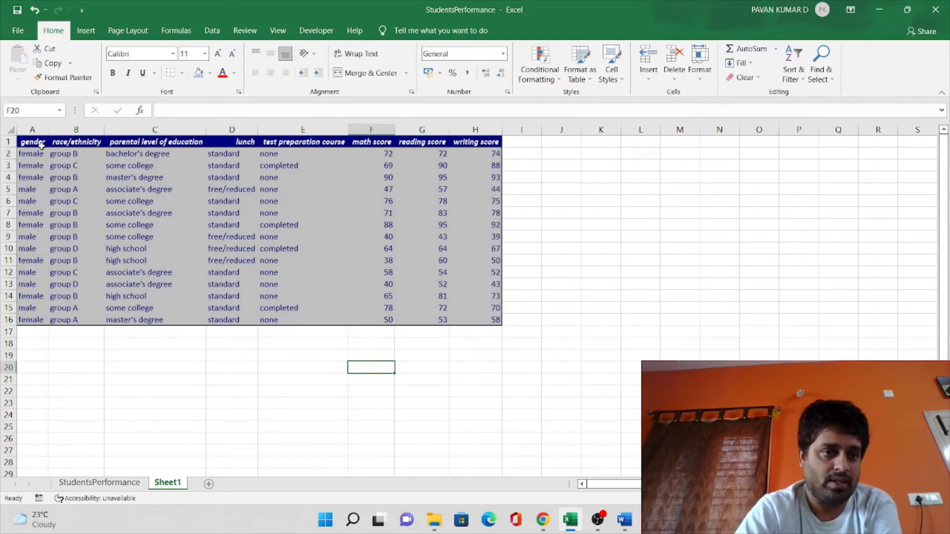
left_click_drag(43, 143, 470, 324)
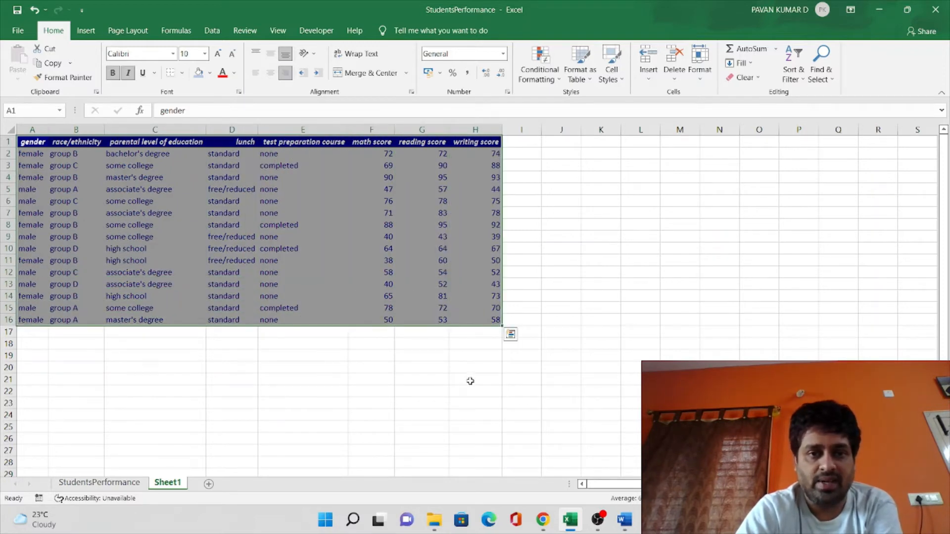
left_click(470, 380)
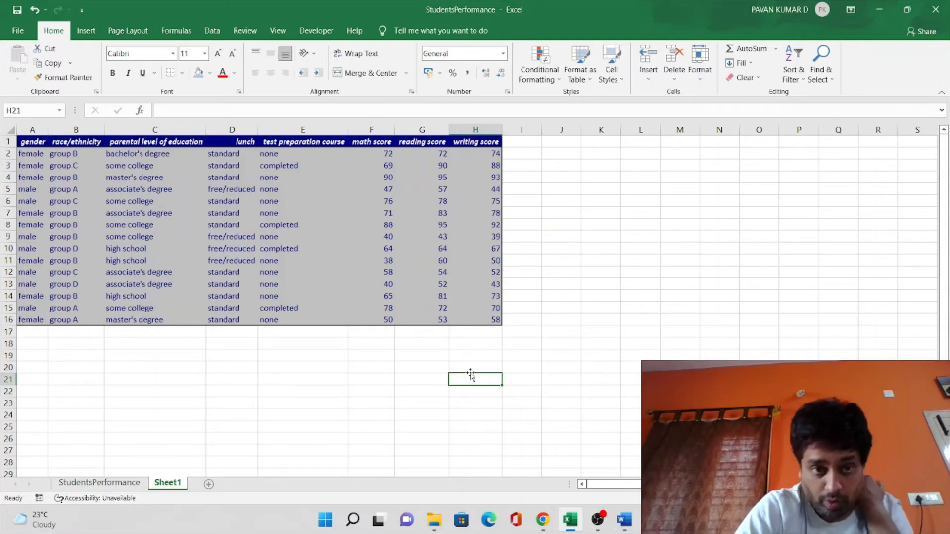
left_click(522, 214)
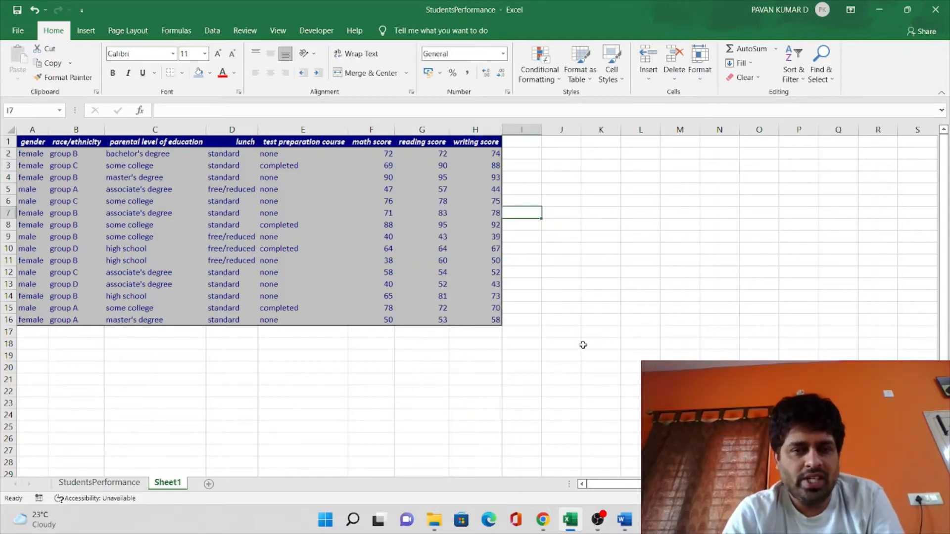
left_click(554, 320)
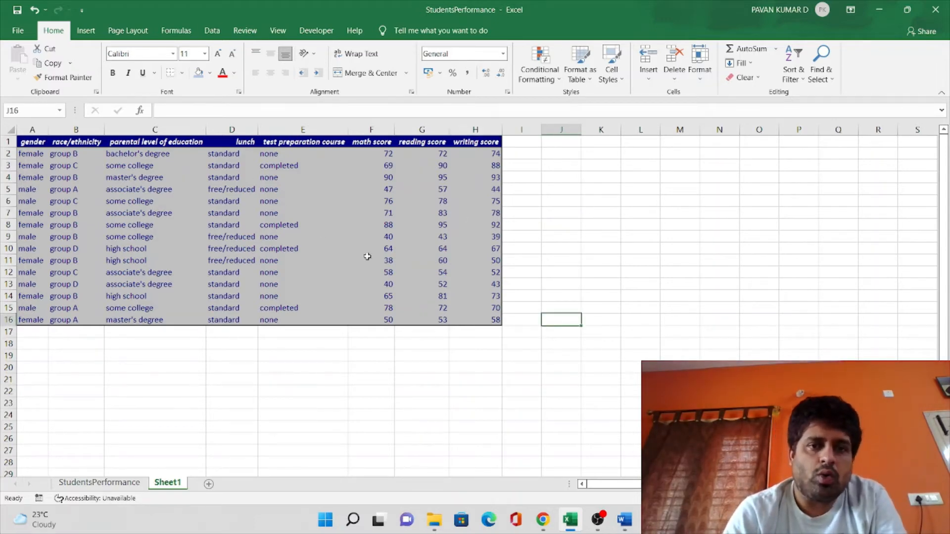
left_click(358, 204)
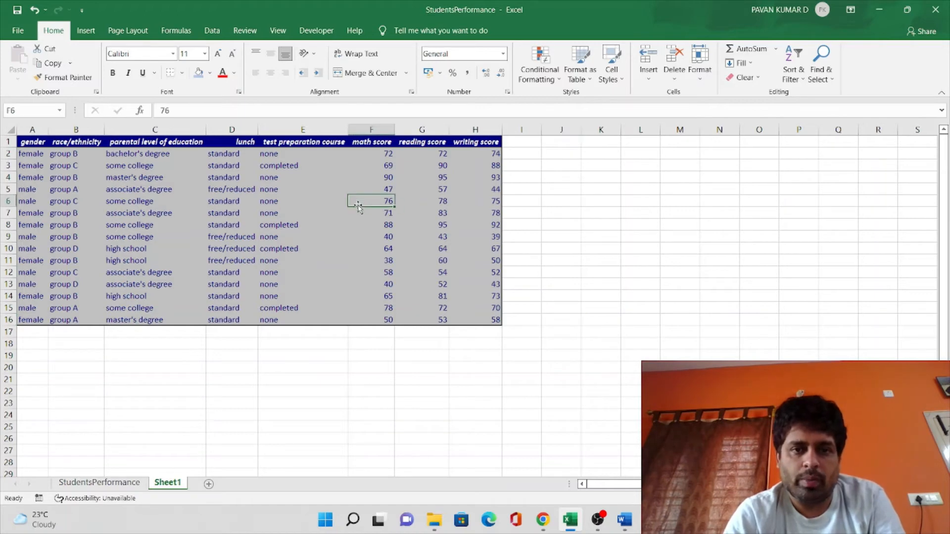
left_click(346, 285)
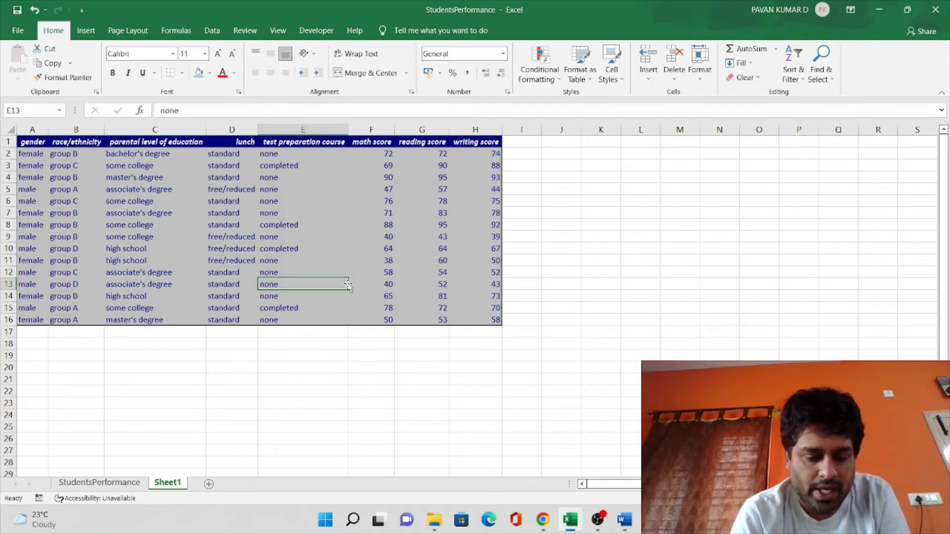
Apply the Colorful 1 AutoFormat to the student data range A1:H16
key("alt+o")
key("a")
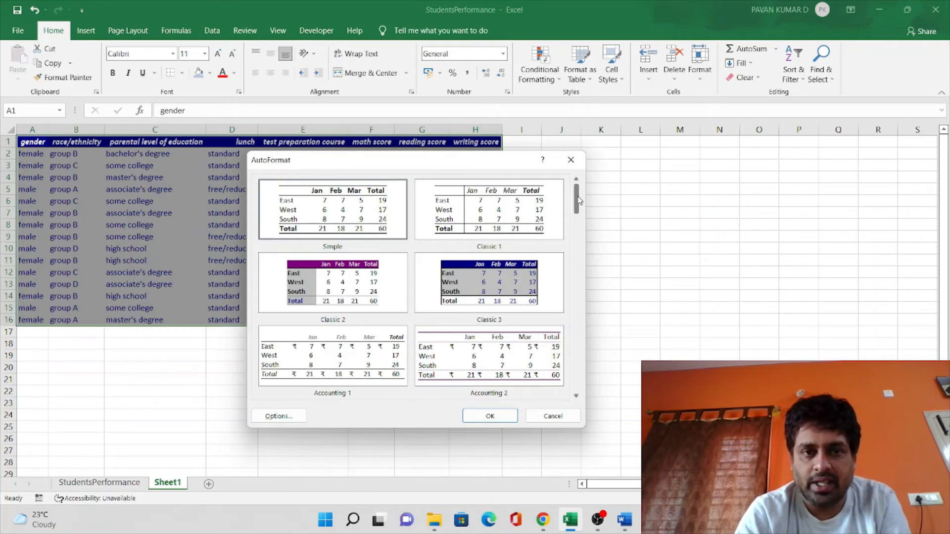
left_click_drag(578, 200, 579, 260)
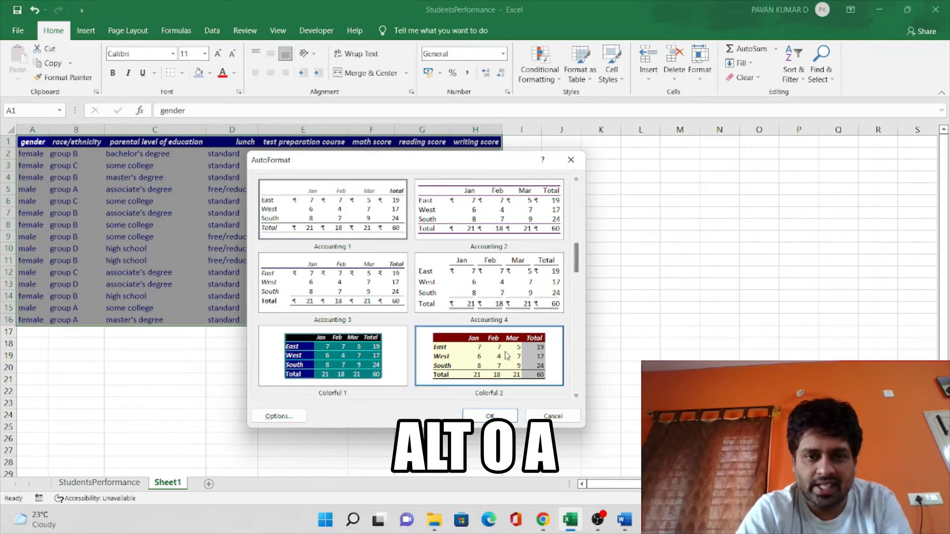
left_click(335, 364)
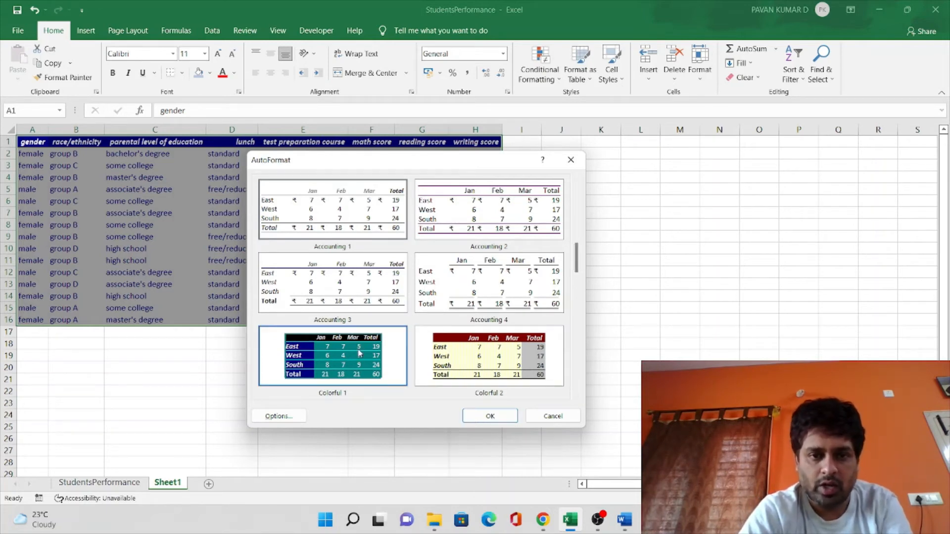
left_click(494, 418)
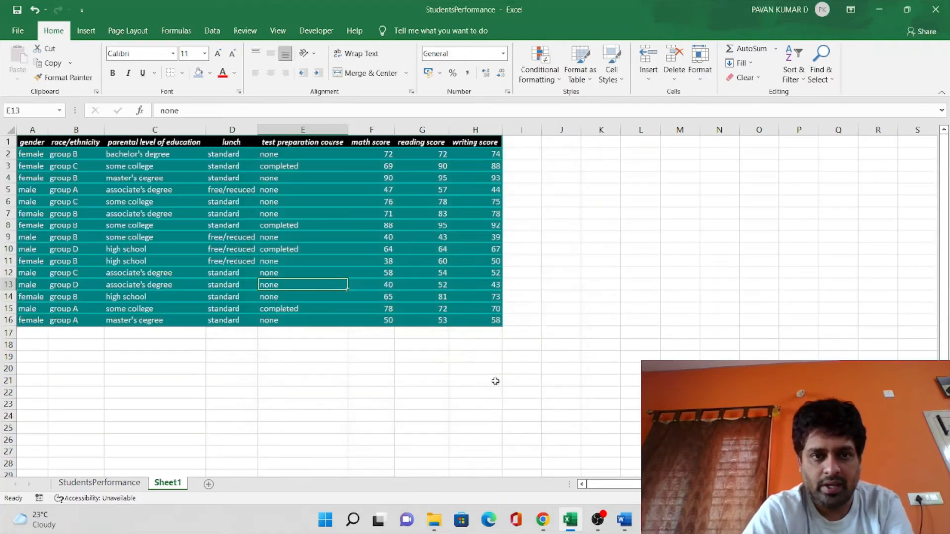
left_click(481, 440)
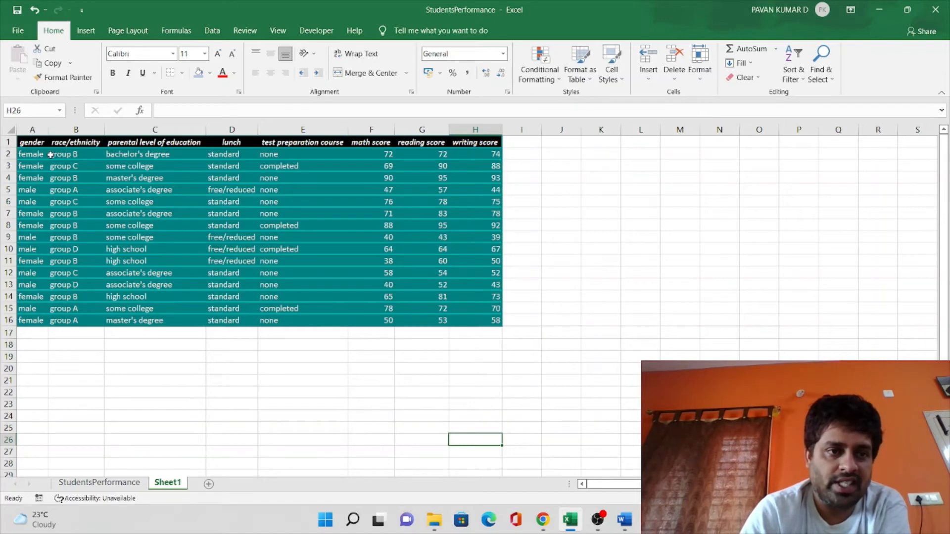
Add all borders to the cells of the student table A1:H16
left_click_drag(32, 143, 470, 320)
left_click(183, 73)
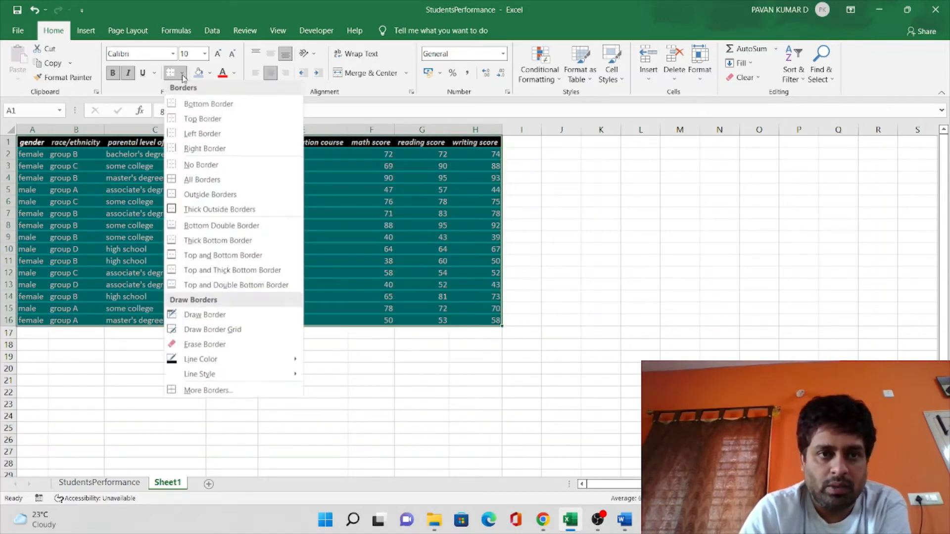
left_click(228, 185)
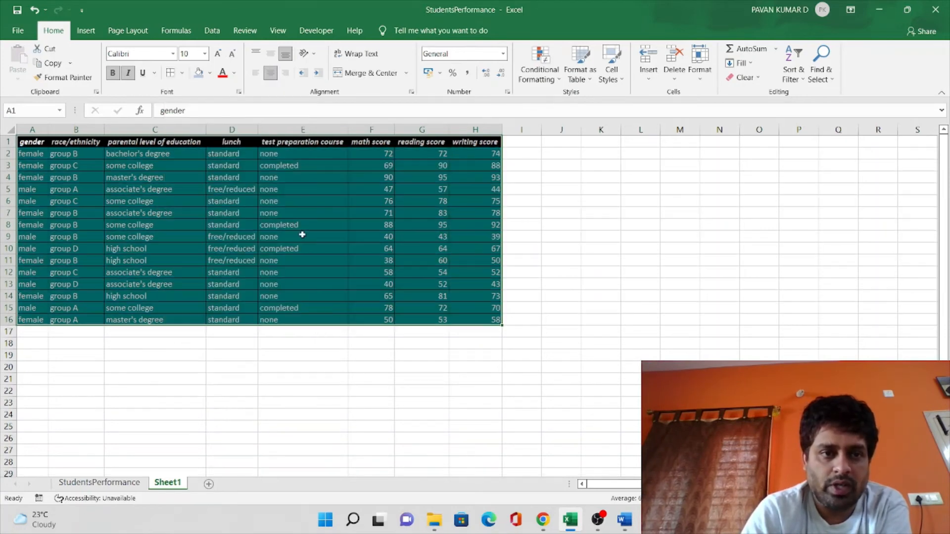
left_click(319, 391)
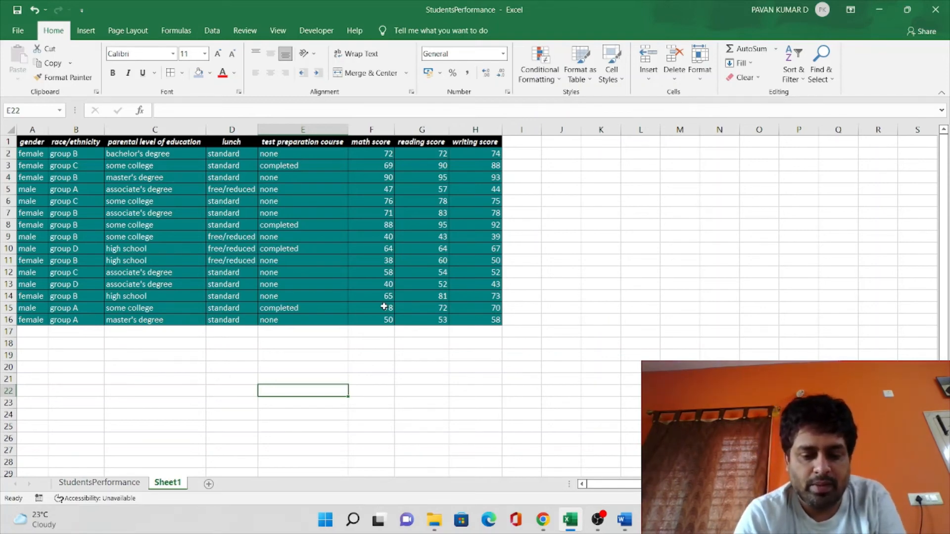
key("alt")
key("o")
key("a")
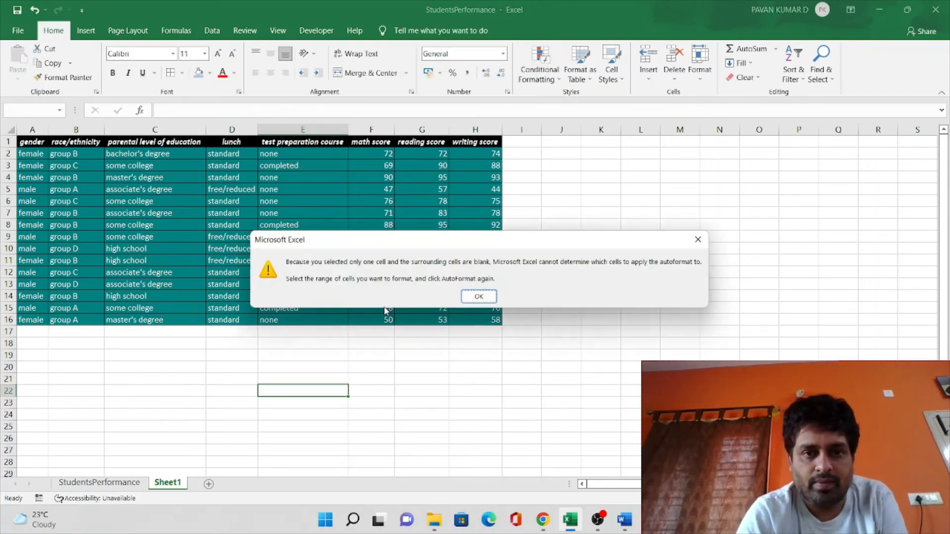
left_click(479, 297)
left_click(475, 378)
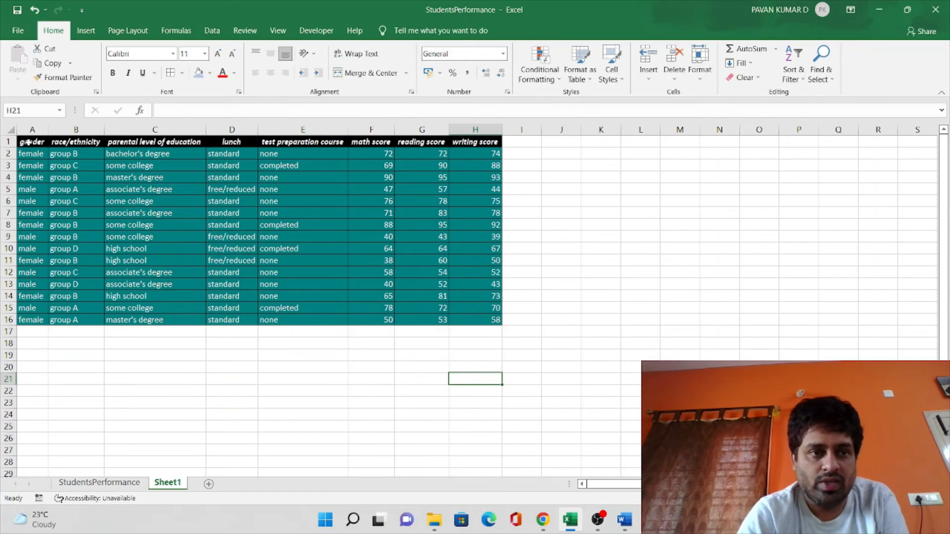
Apply the List 2 AutoFormat to the whole student table A1:H16
left_click_drag(28, 142, 486, 320)
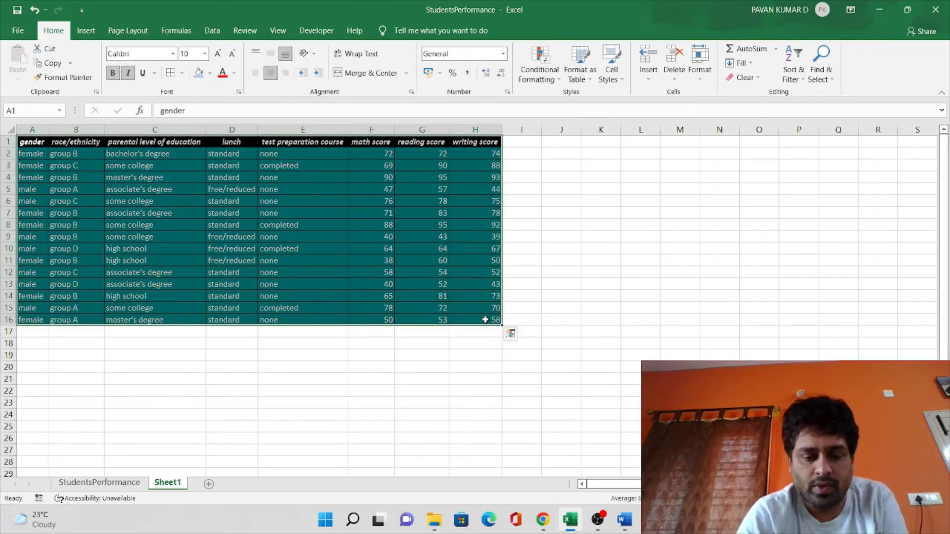
key("alt+o")
key("a")
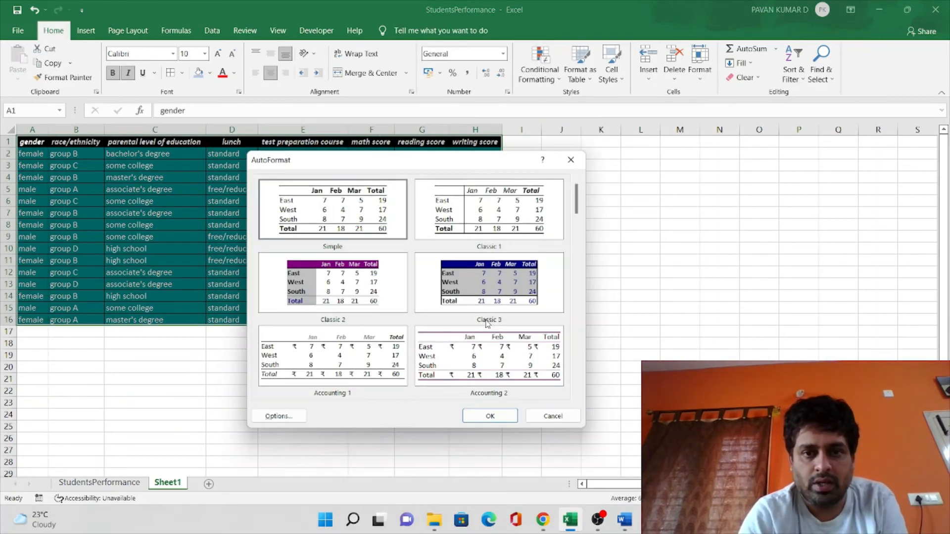
left_click_drag(577, 201, 579, 264)
left_click_drag(579, 290, 577, 319)
left_click(447, 300)
left_click(360, 290)
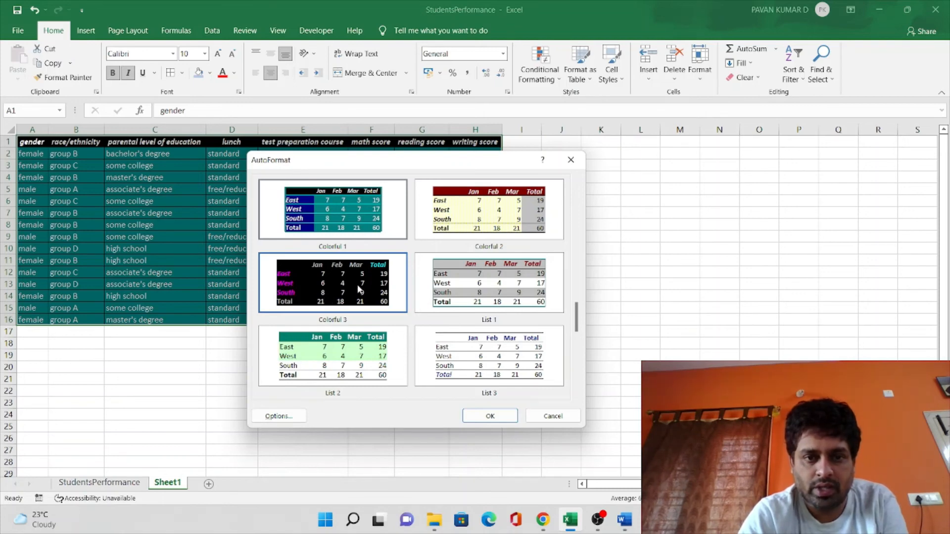
left_click(347, 356)
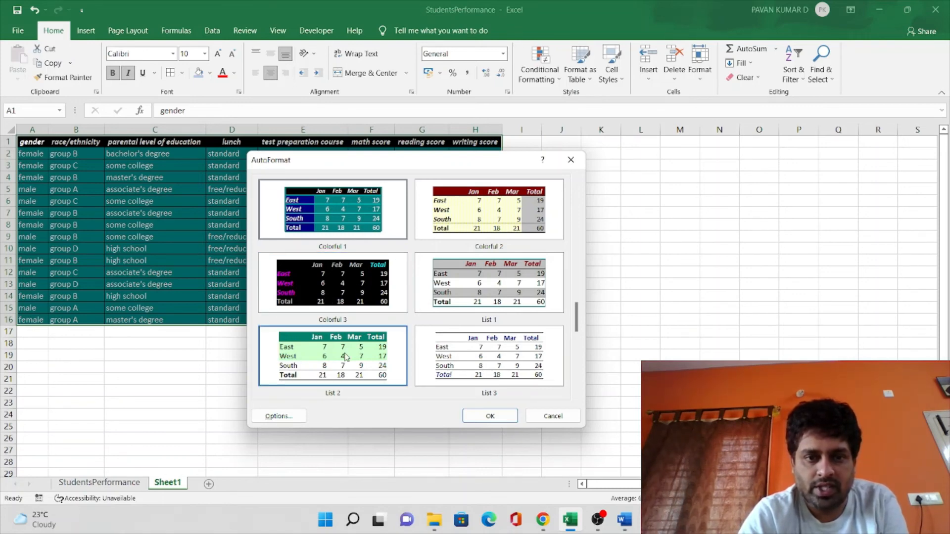
left_click(498, 419)
left_click(390, 414)
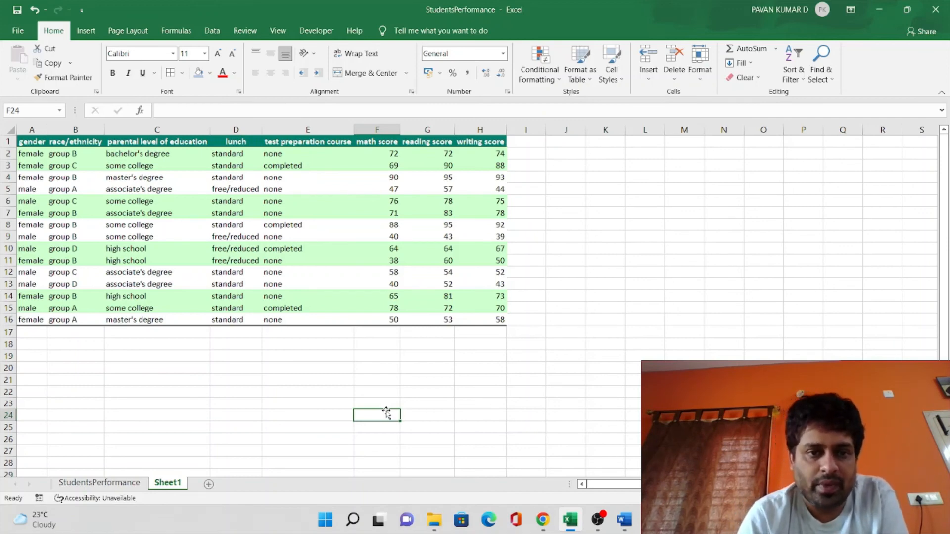
scroll(372, 381, "down", 1)
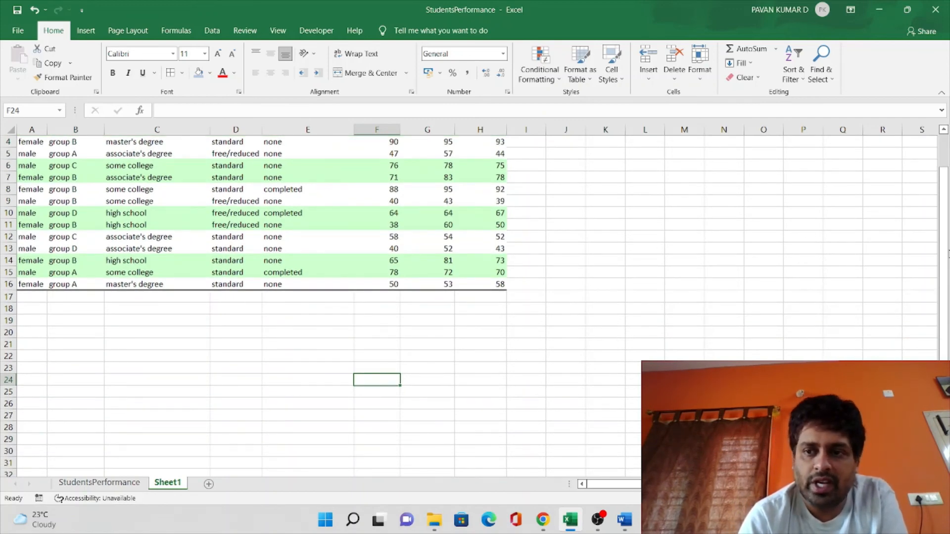
left_click_drag(946, 213, 946, 206)
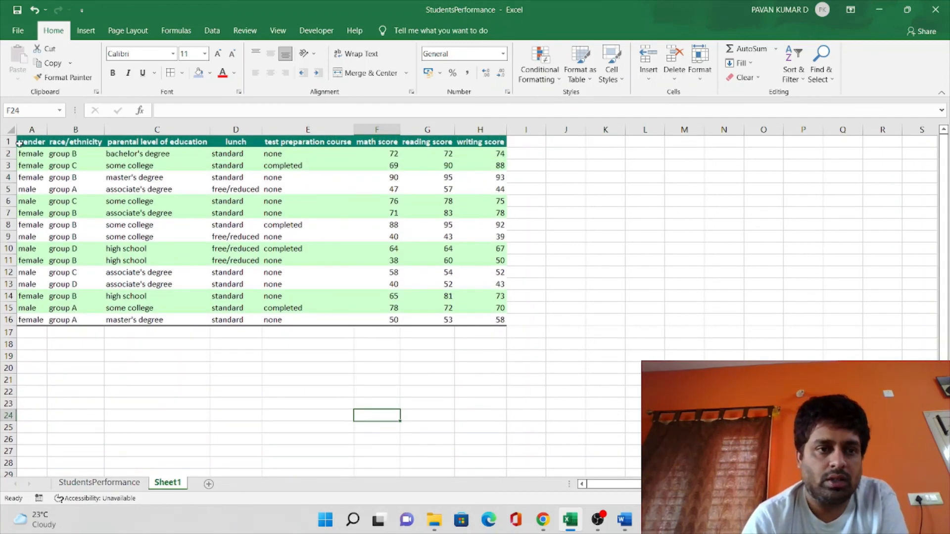